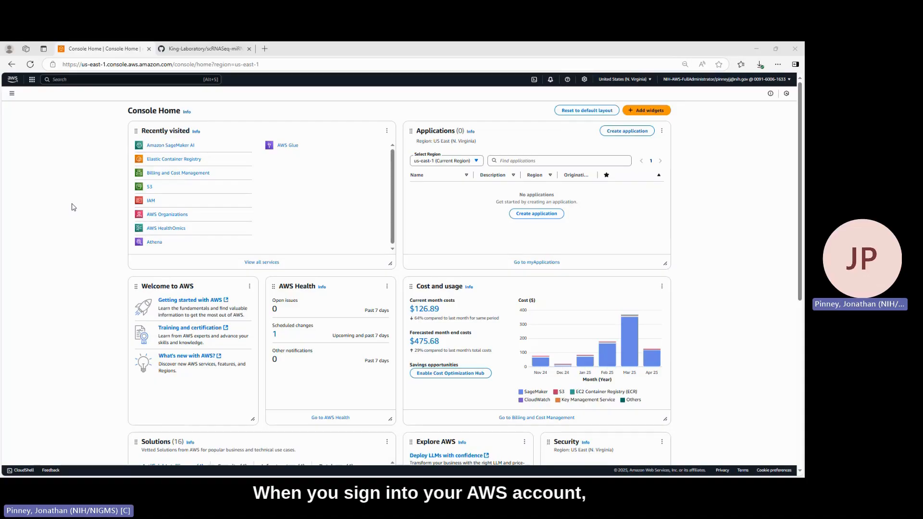
# Search the AWS services for "amazon Sagemaker", open Amazon SageMaker AI and go to its list of domains
pyautogui.click(110, 82)
pyautogui.write('amazon')
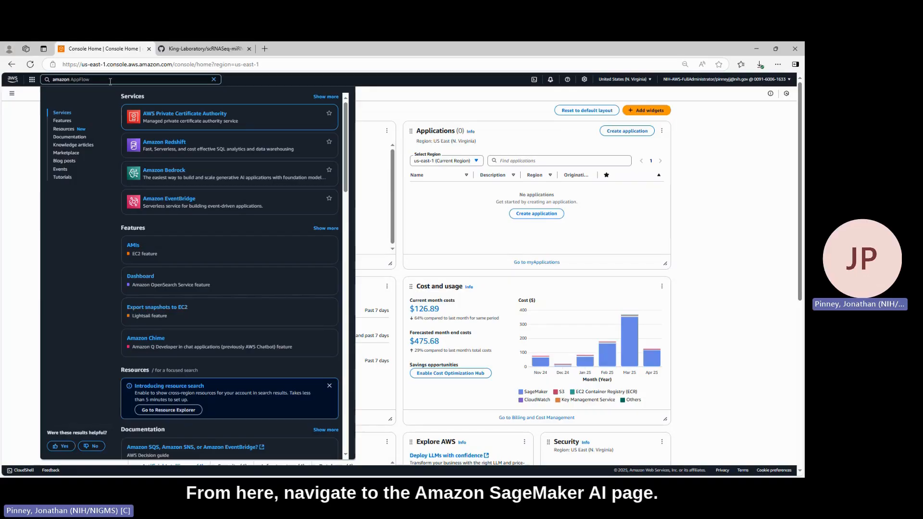
pyautogui.write(' Sag')
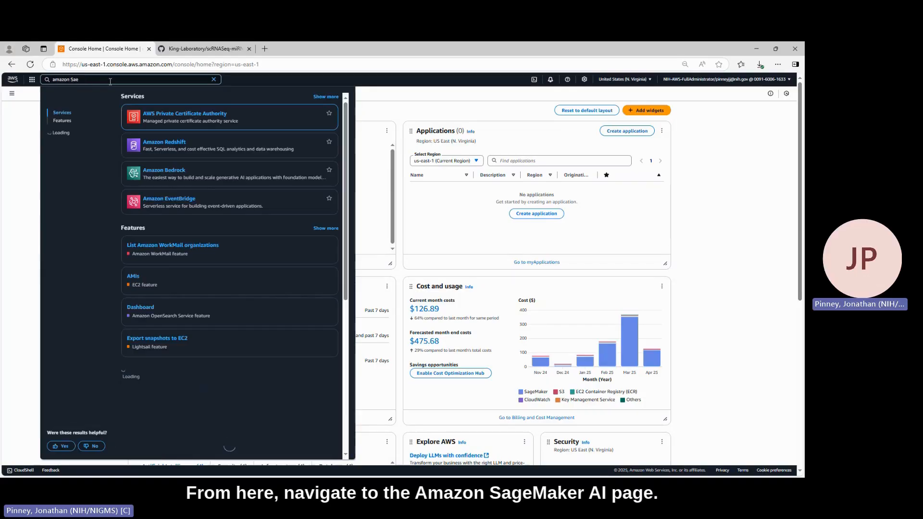
pyautogui.write('emaker')
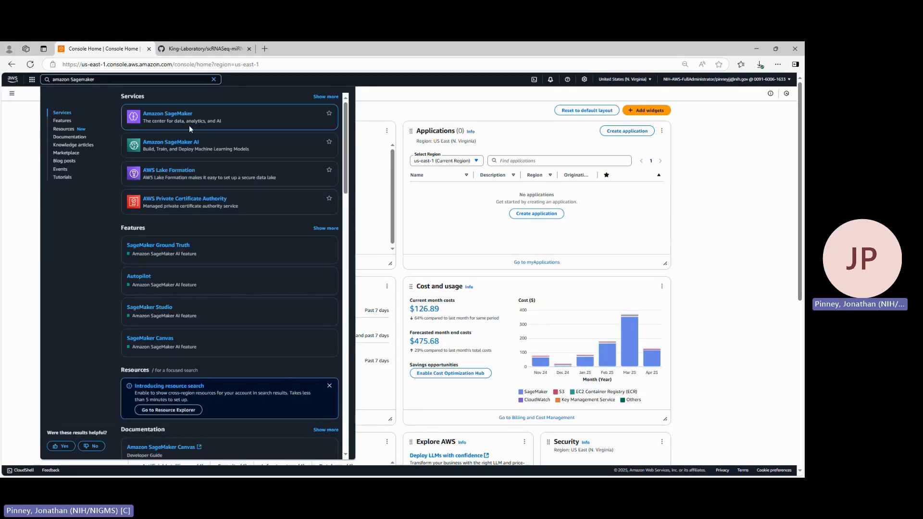
pyautogui.click(184, 143)
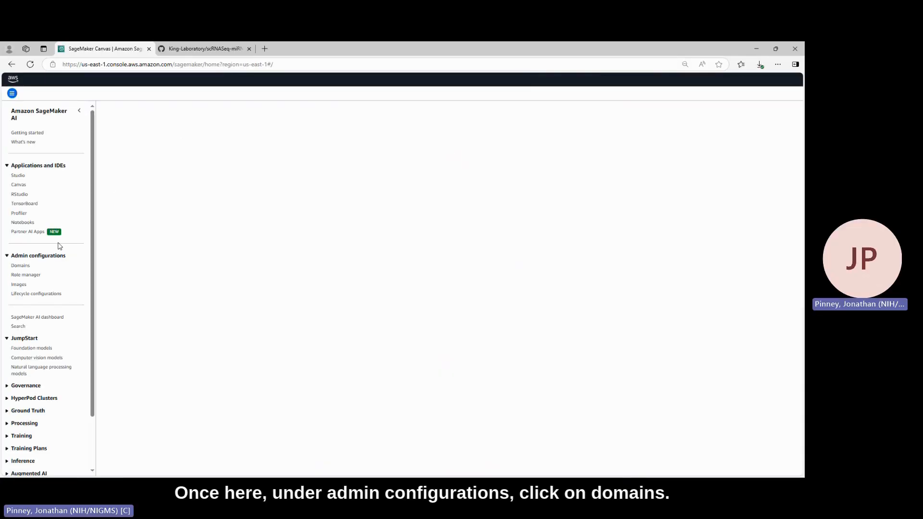
pyautogui.click(25, 267)
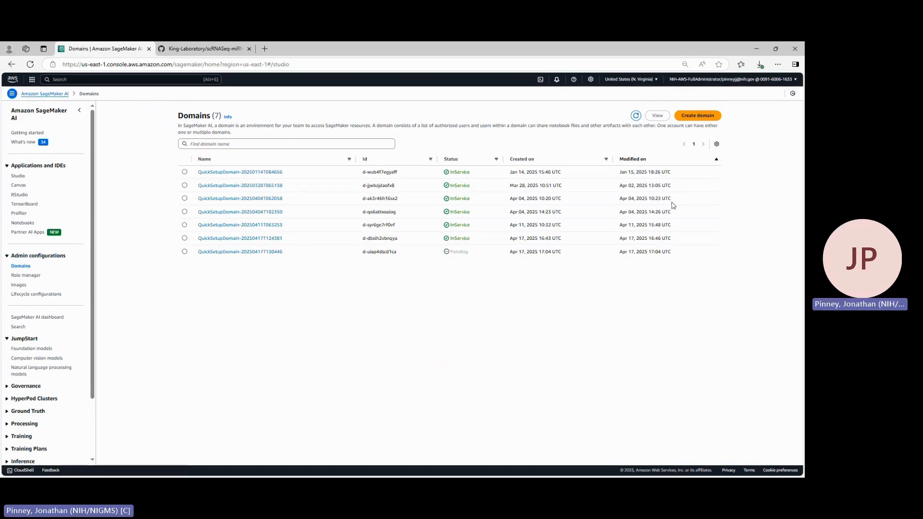
pyautogui.click(698, 116)
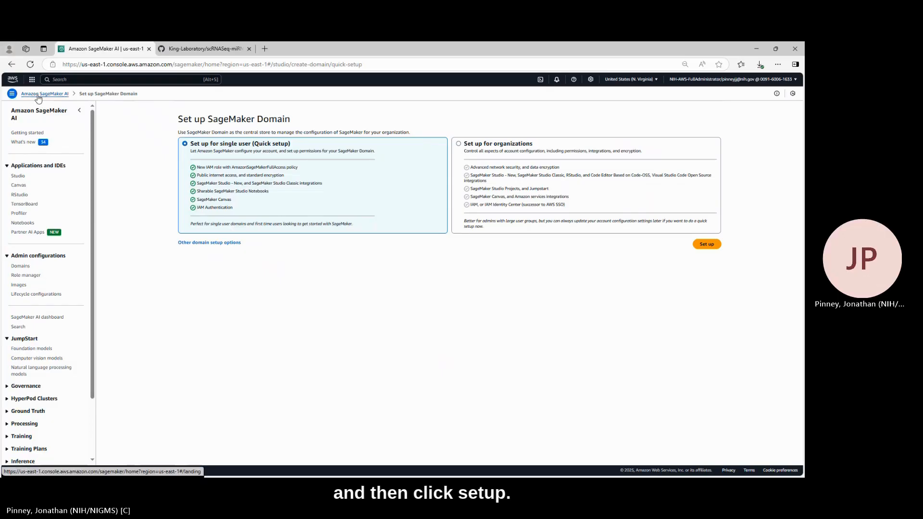
pyautogui.click(39, 95)
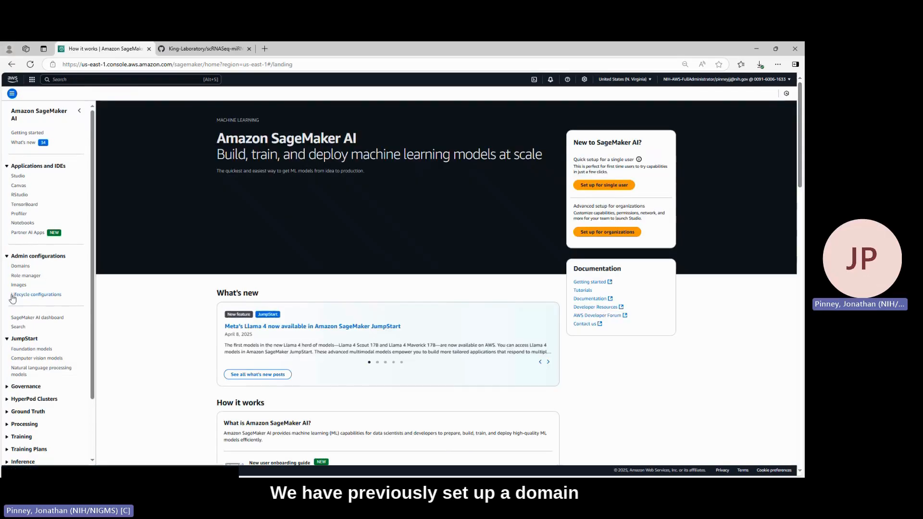
pyautogui.click(22, 266)
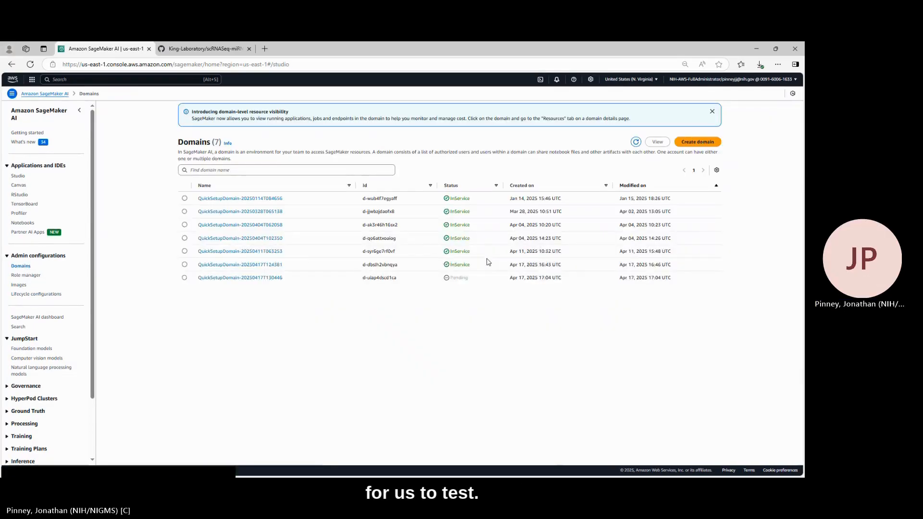
# Open the domain QuickSetupDomain-20250417T130446 and start attaching a custom image in its environment settings
pyautogui.click(276, 279)
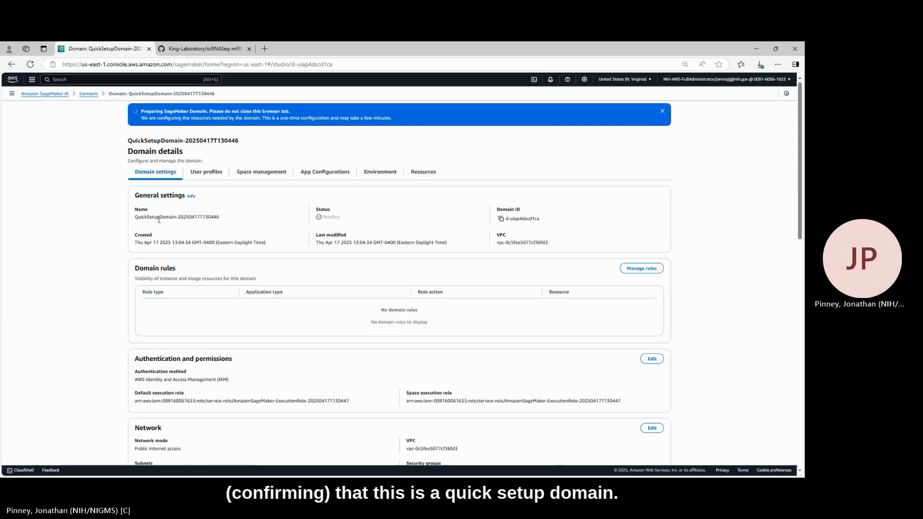
pyautogui.click(389, 175)
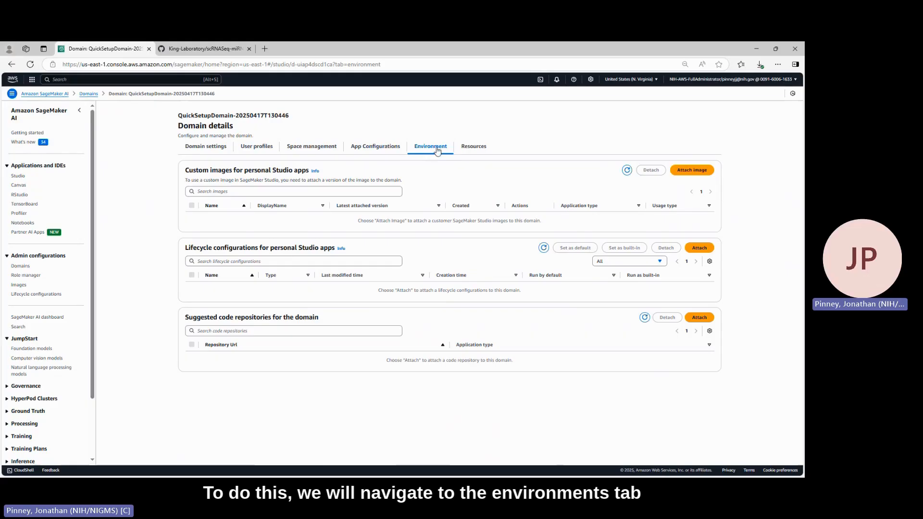
pyautogui.click(705, 173)
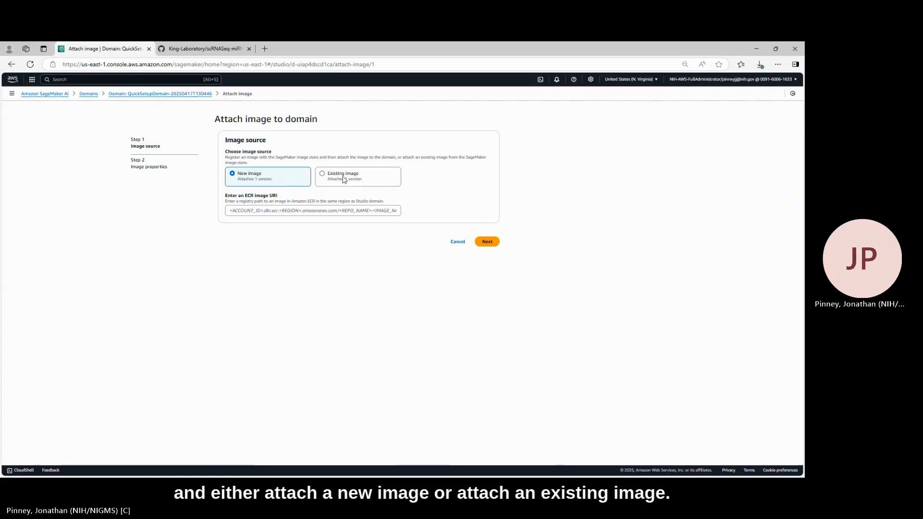
# Open a second console page in a new browser tab, search for ECR there and go to Elastic Container Registry
pyautogui.rightClick(89, 94)
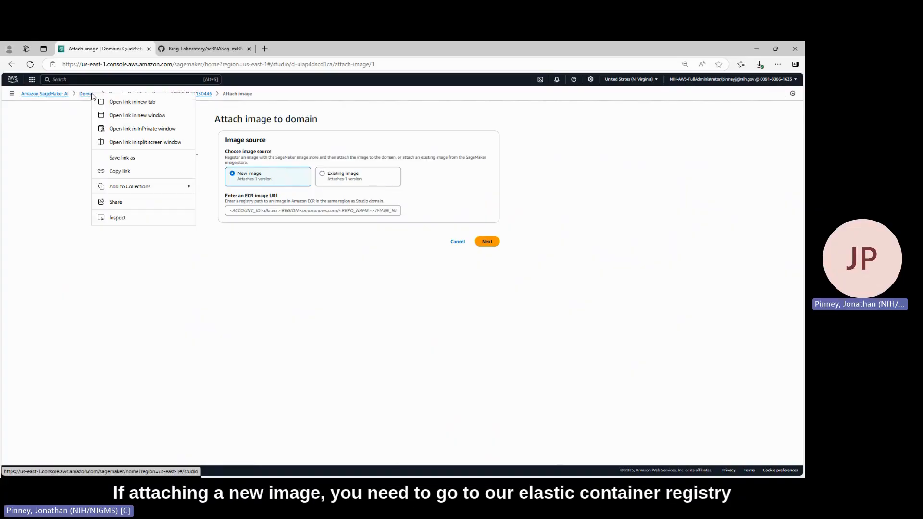
pyautogui.click(118, 102)
pyautogui.click(214, 50)
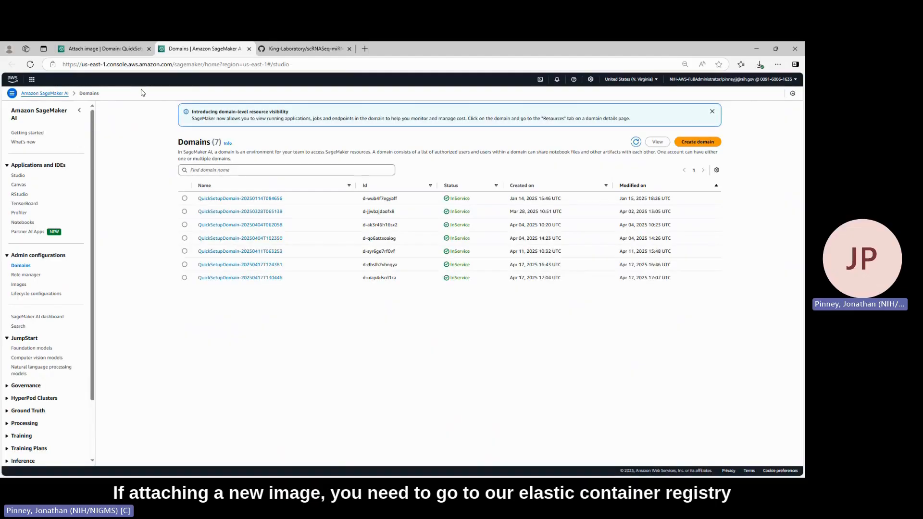
pyautogui.click(70, 77)
pyautogui.write('ECR')
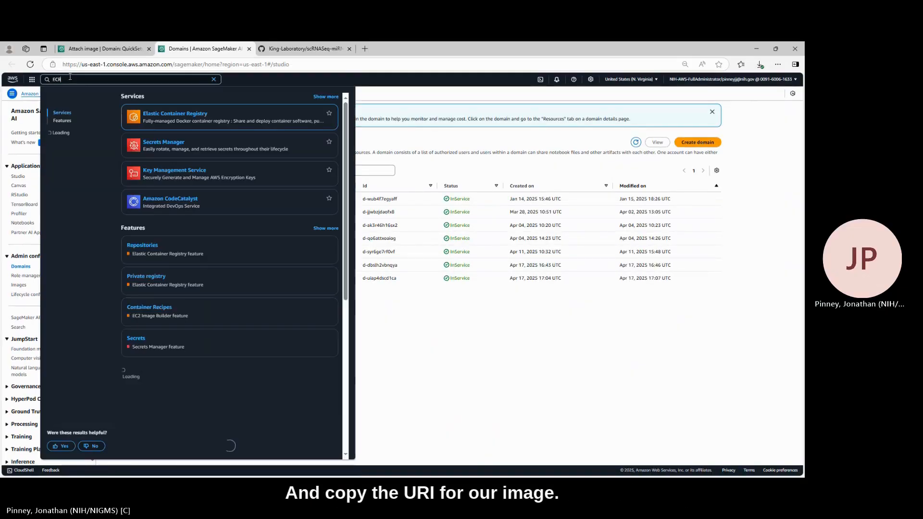
pyautogui.moveTo(202, 111)
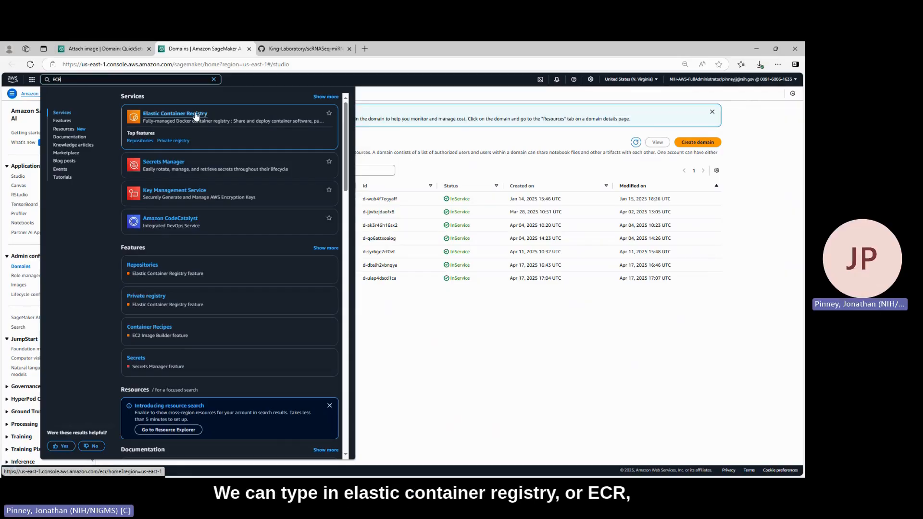
pyautogui.click(195, 114)
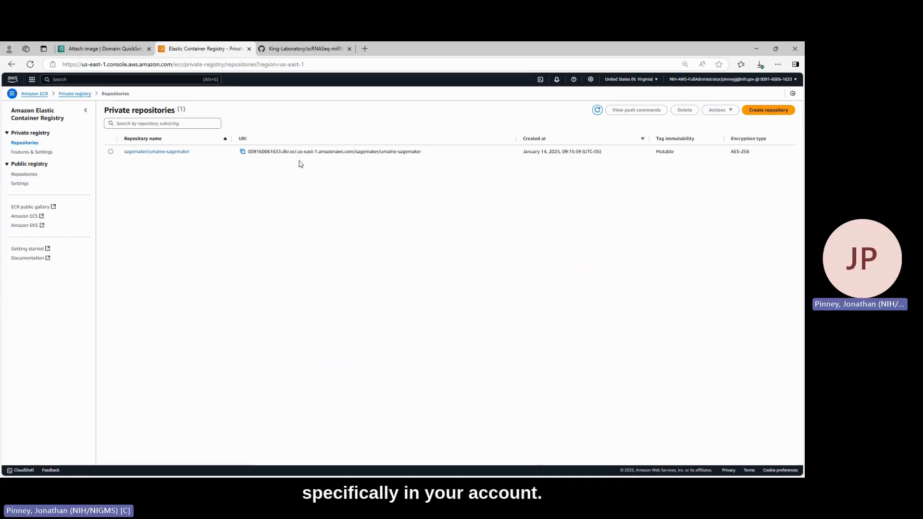
# Copy the URI of the latest image in the sagemaker/umaine-sagemaker repository and paste it as the new image's ECR URI
pyautogui.click(168, 152)
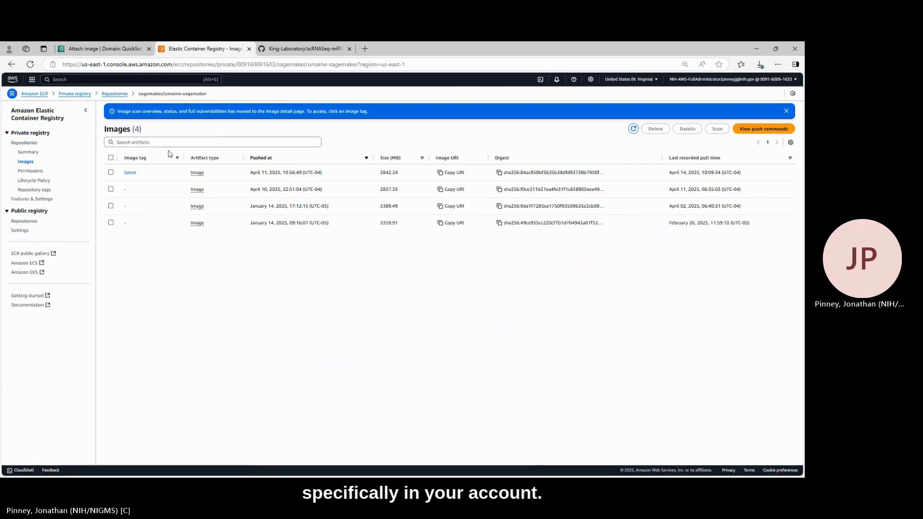
pyautogui.click(441, 174)
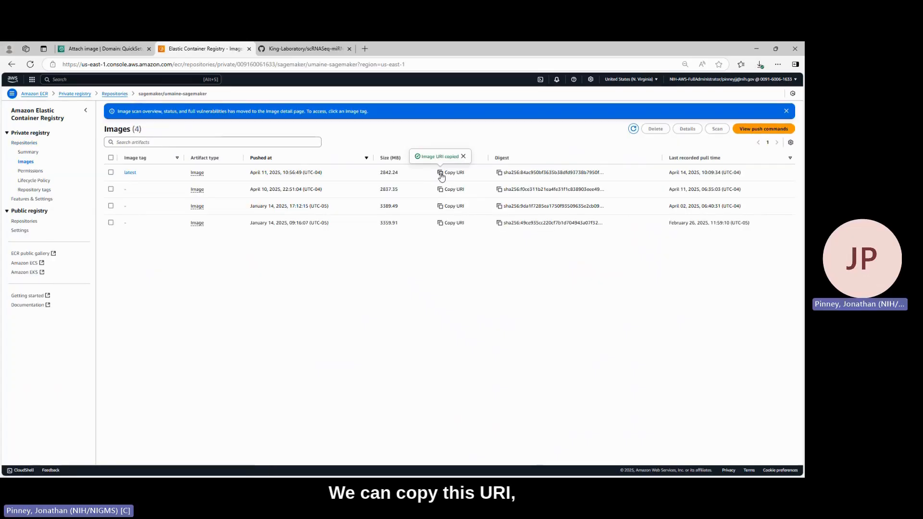
pyautogui.click(99, 49)
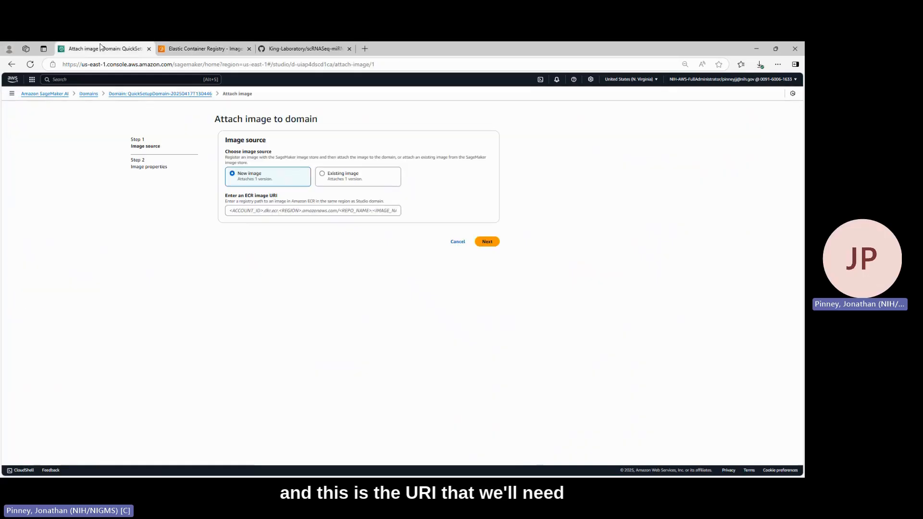
pyautogui.click(245, 210)
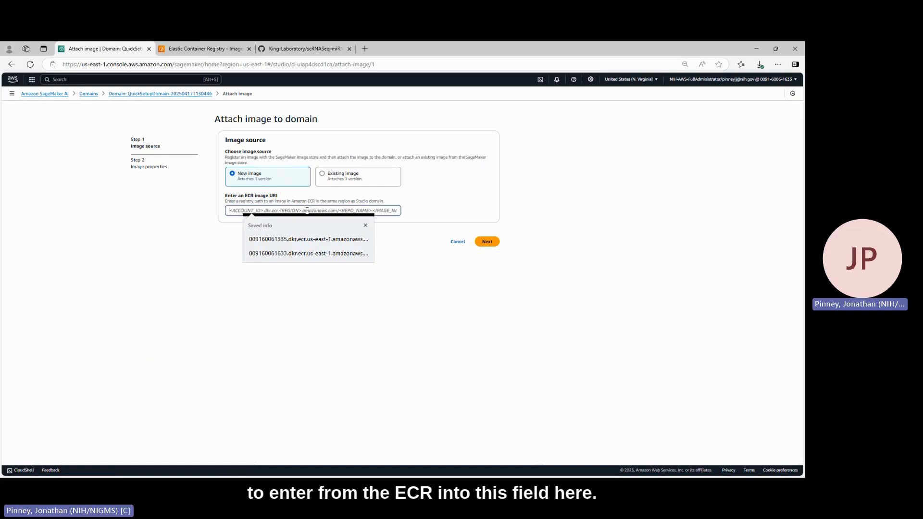
pyautogui.hotkey('ctrl', 'v')
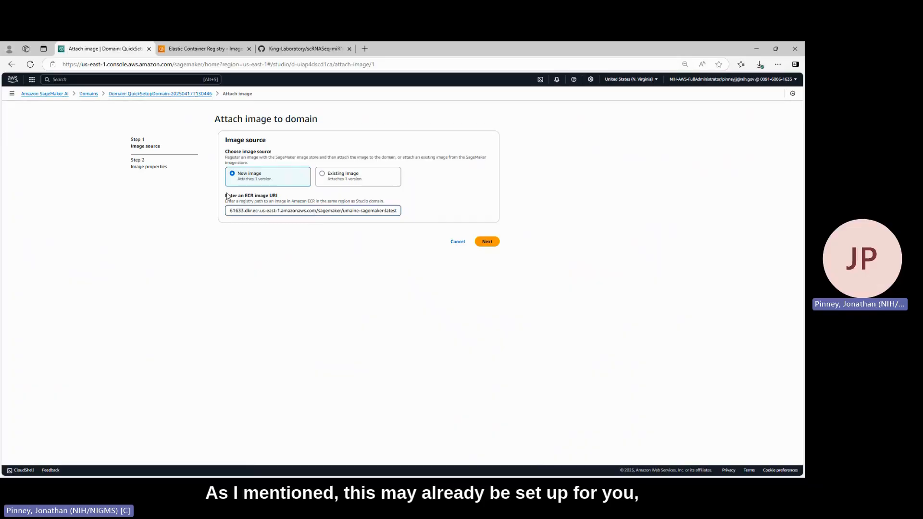
# Use the existing image maincontainerv4, version 1, as the image source and continue to the image properties
pyautogui.click(340, 179)
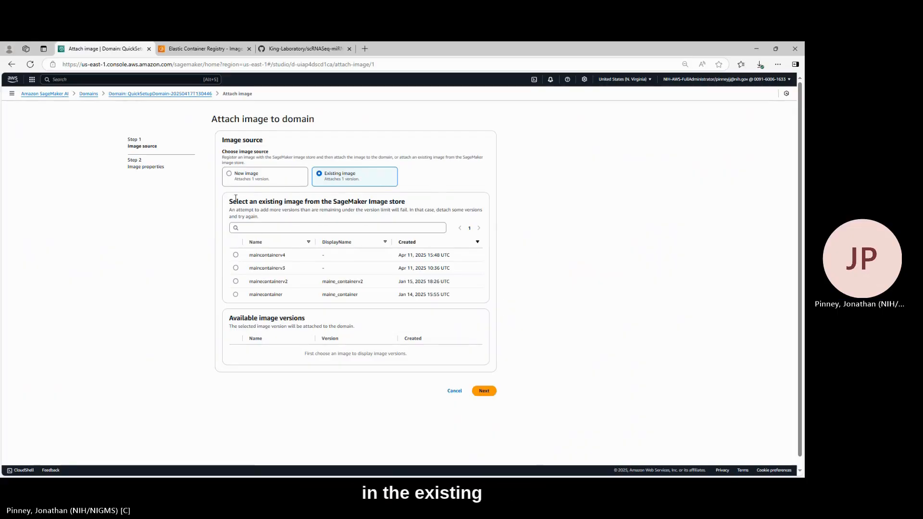
pyautogui.click(236, 255)
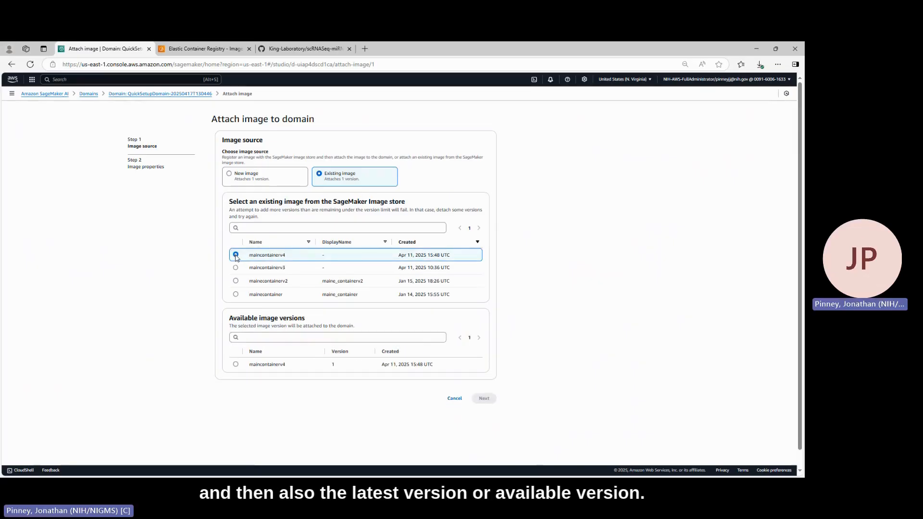
pyautogui.click(236, 364)
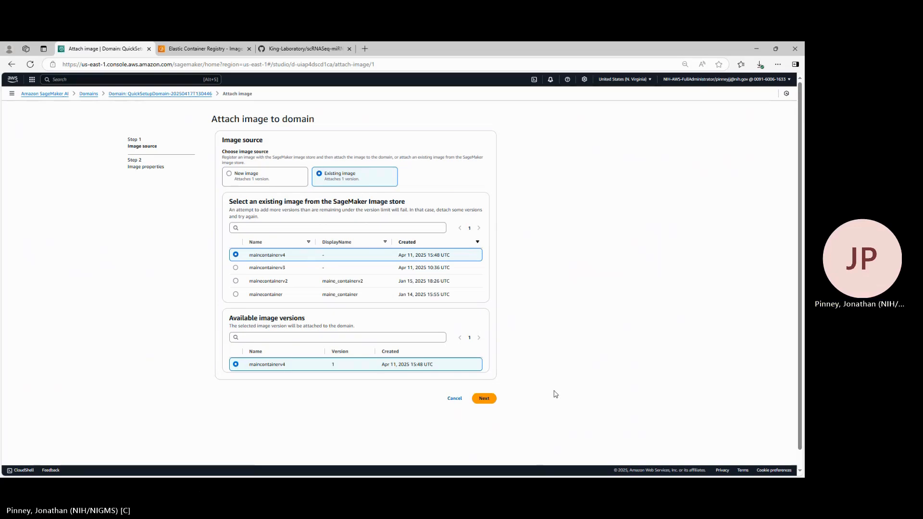
pyautogui.click(486, 402)
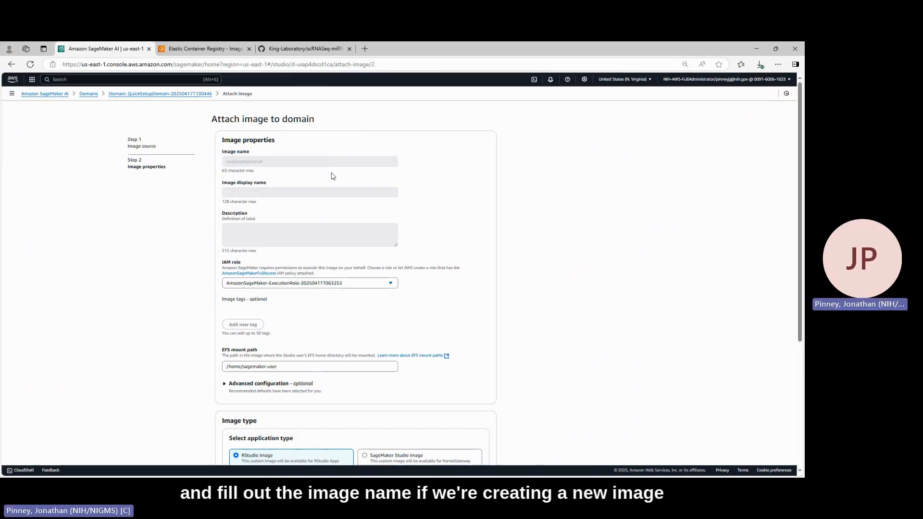
# Set the application type to Jupyterlab image and submit the image attachment to the domain
pyautogui.scroll(-2, 333, 176)
pyautogui.scroll(-2, 333, 176)
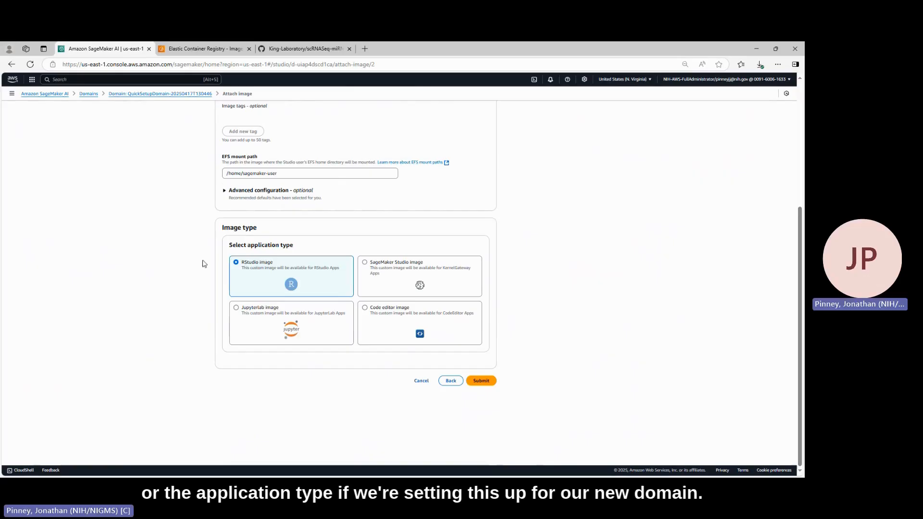
pyautogui.click(236, 308)
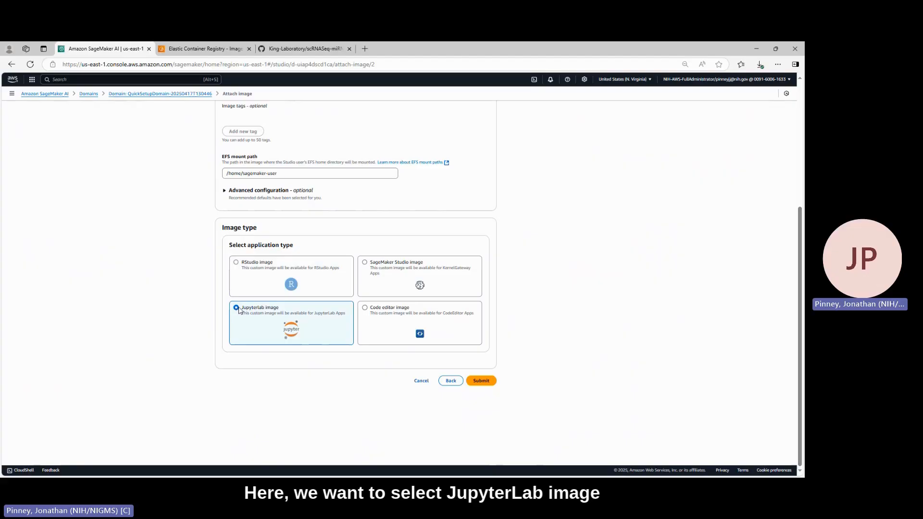
pyautogui.click(481, 382)
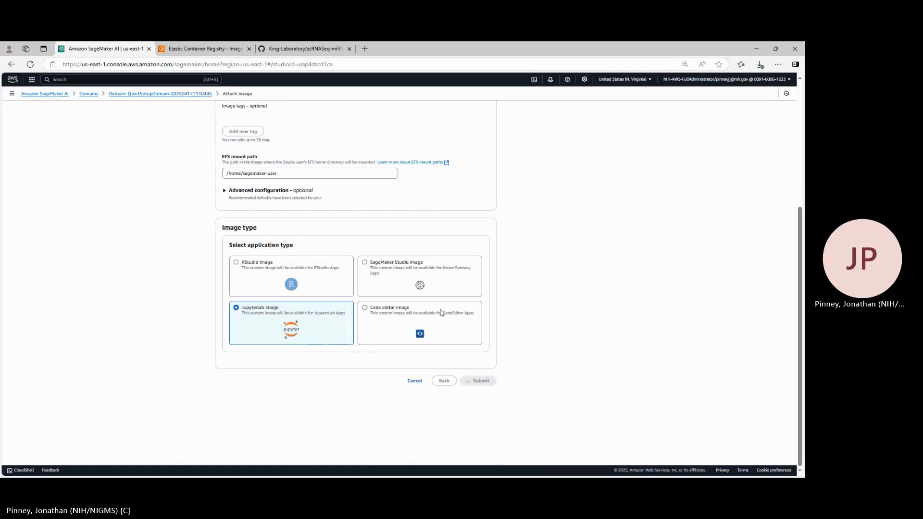
pyautogui.scroll(4, 310, 300)
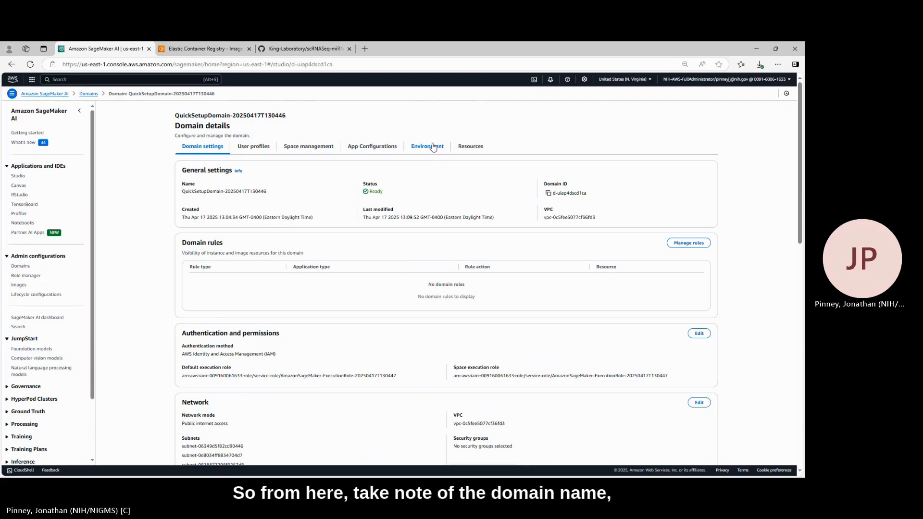
# Note the domain's name, go to SageMaker Studio and select QuickSetupDomain-20250417T130446 as the domain
pyautogui.moveTo(268, 193); pyautogui.dragTo(186, 199)
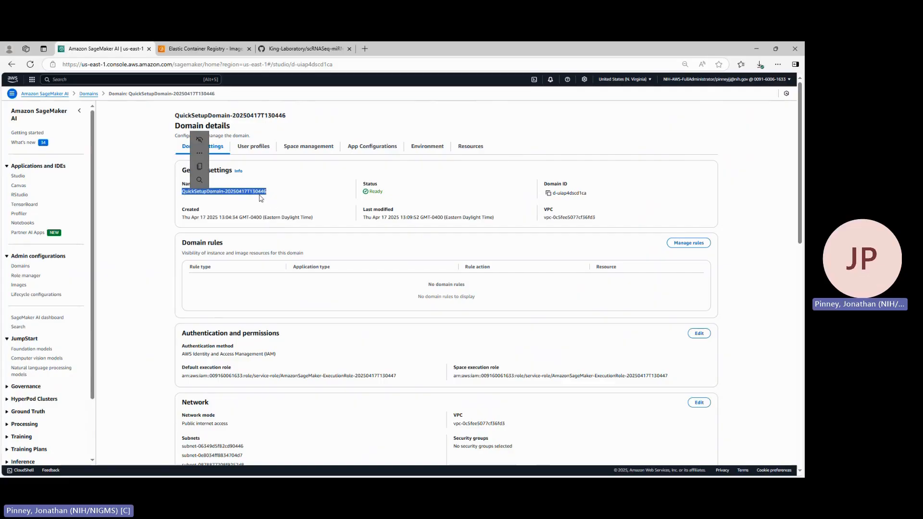
pyautogui.click(18, 177)
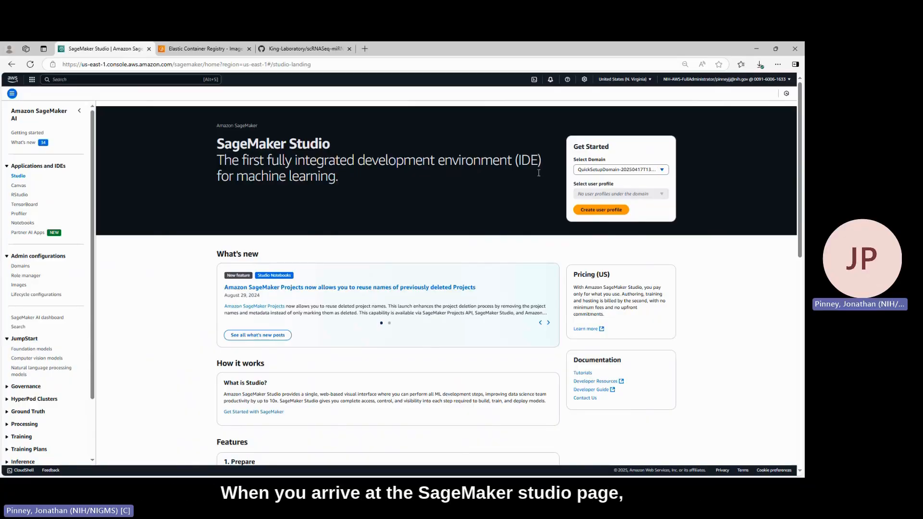
pyautogui.click(662, 170)
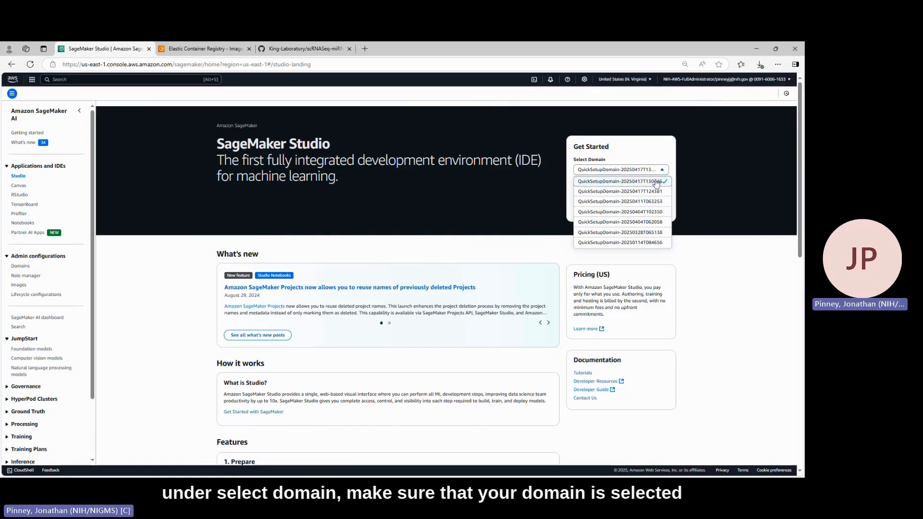
pyautogui.click(654, 181)
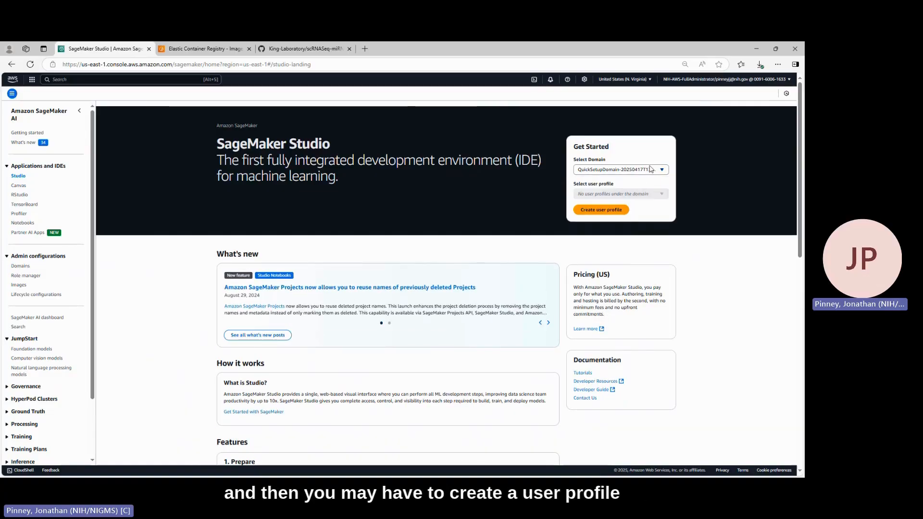
# Start a new user profile for the domain, keeping the suggested name and execution role AmazonSageMaker-ExecutionRole-20250417T130447, and continue to the application configuration
pyautogui.click(616, 212)
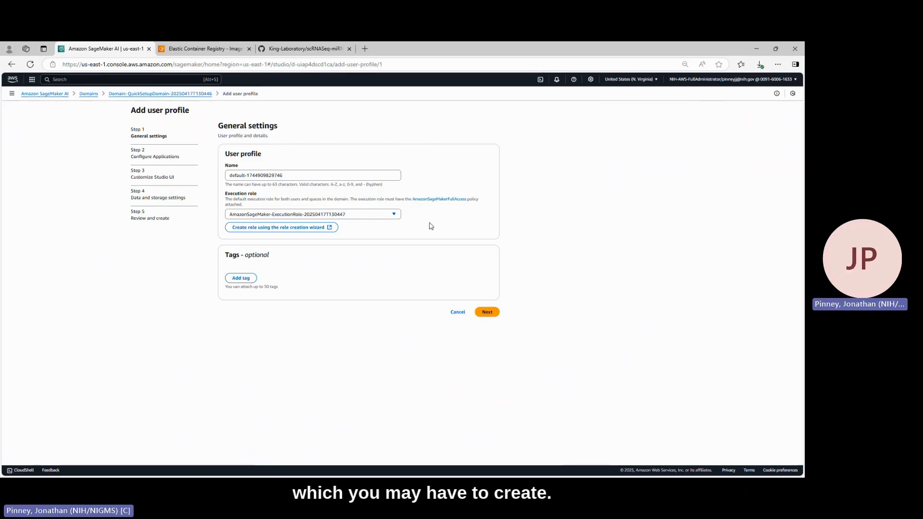
pyautogui.click(394, 215)
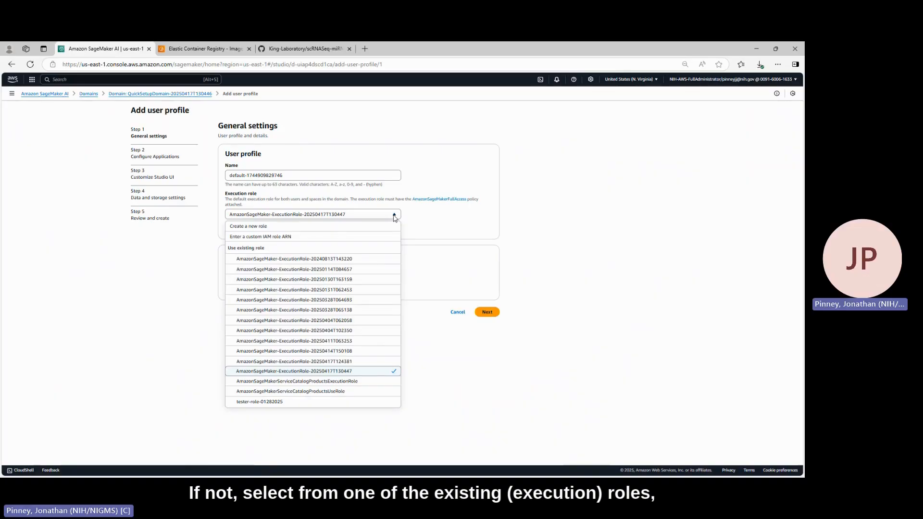
pyautogui.click(394, 214)
pyautogui.click(487, 312)
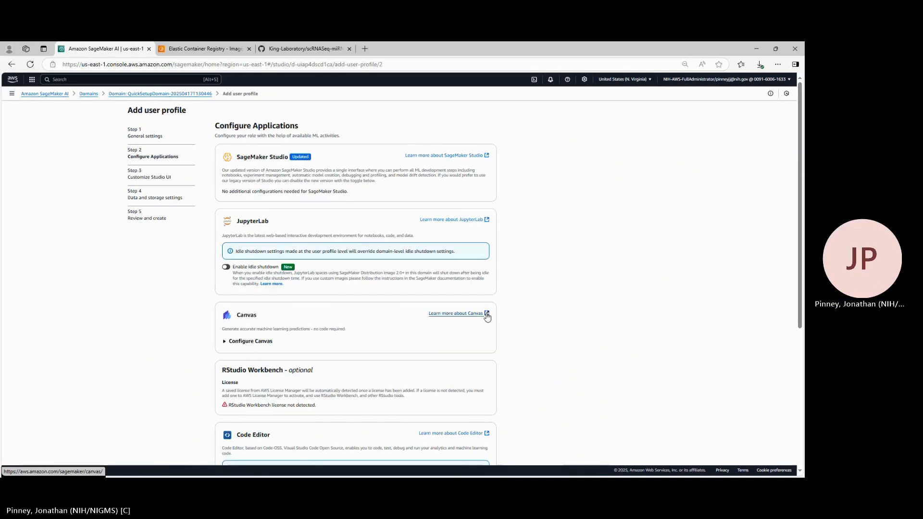
# Accept the default application, Studio UI, and data and storage settings for the user profile, and submit it
pyautogui.scroll(-1, 533, 320)
pyautogui.scroll(-4, 531, 318)
pyautogui.click(482, 379)
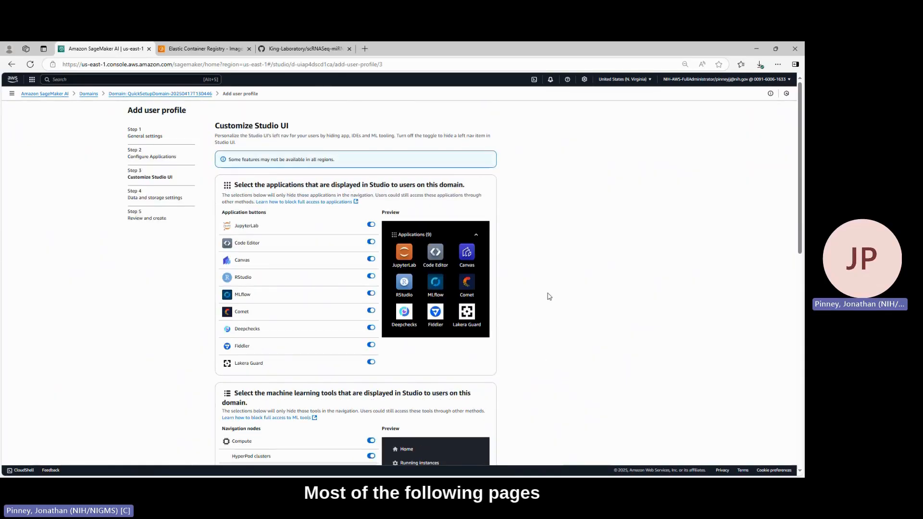
pyautogui.scroll(-10, 549, 297)
pyautogui.click(484, 380)
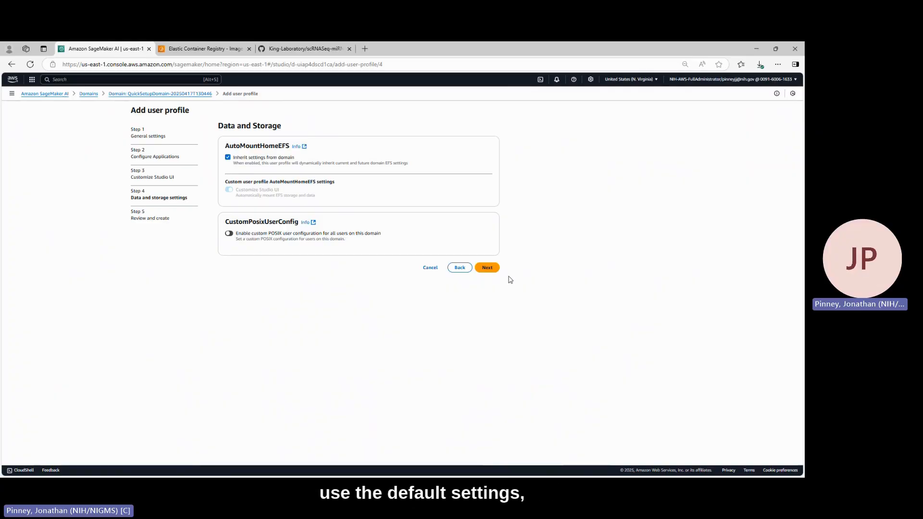
pyautogui.click(487, 268)
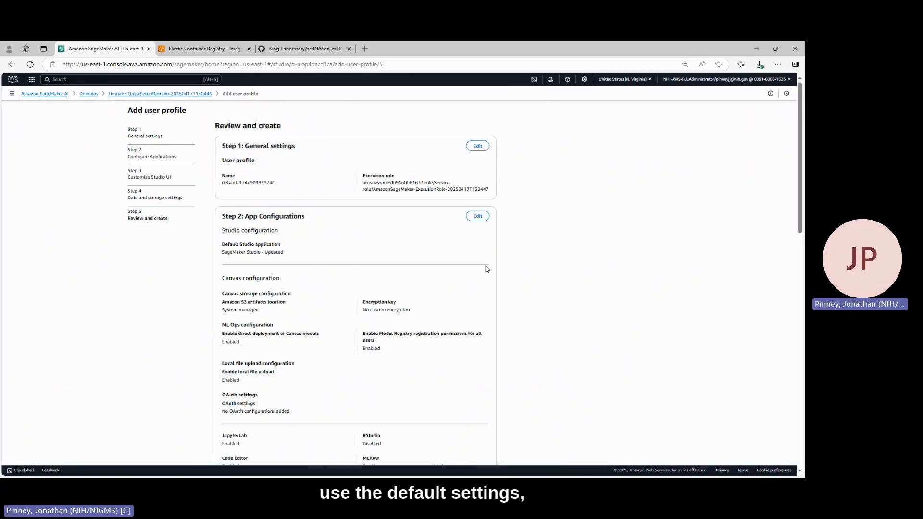
pyautogui.scroll(-1, 501, 281)
pyautogui.scroll(-10, 501, 281)
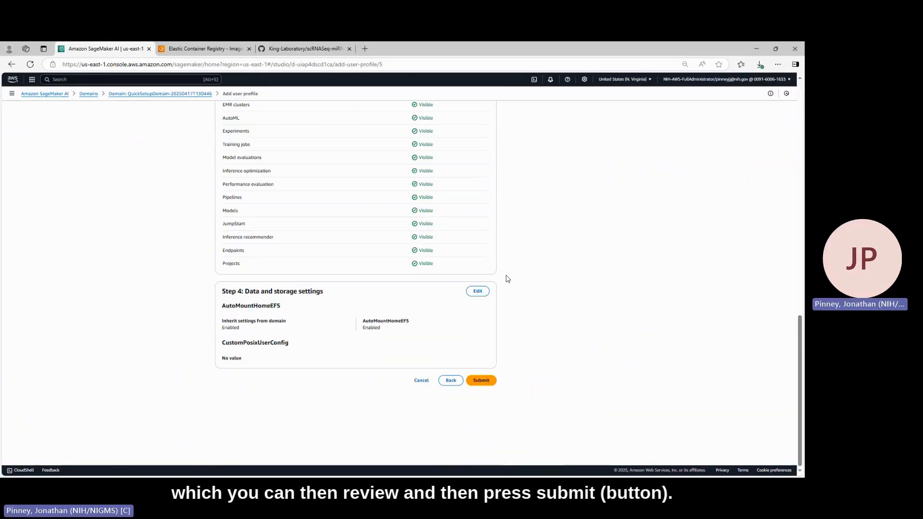
pyautogui.click(490, 383)
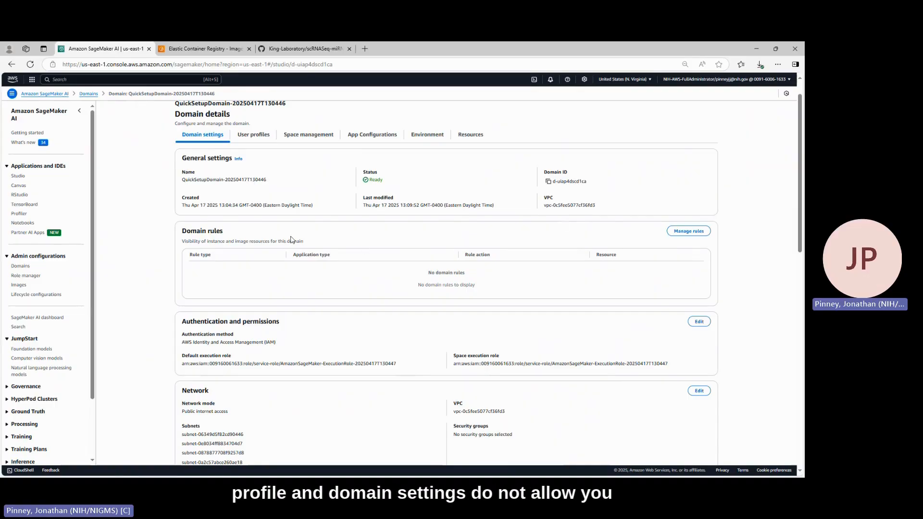
# Open SageMaker Studio for domain QuickSetupDomain-20250417T130446 with the newly created user profile, skipping the welcome tour
pyautogui.click(18, 177)
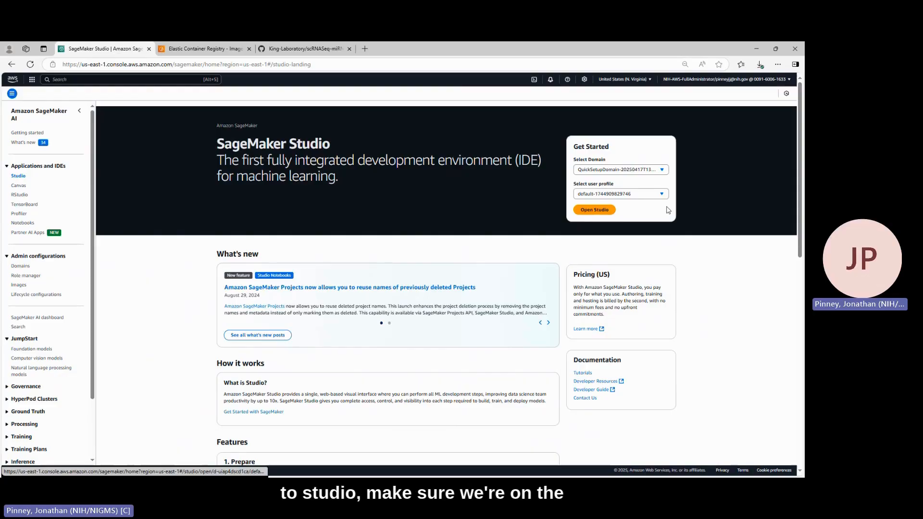
pyautogui.click(662, 171)
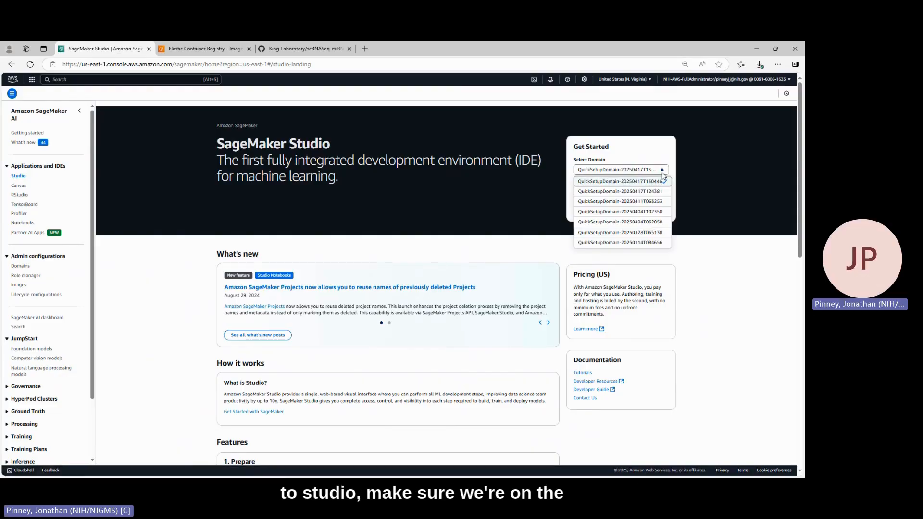
pyautogui.click(658, 182)
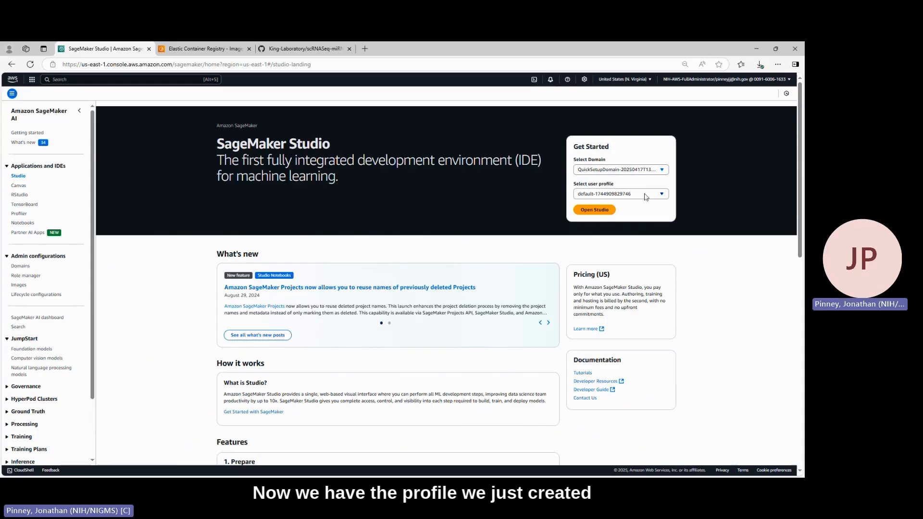
pyautogui.click(594, 210)
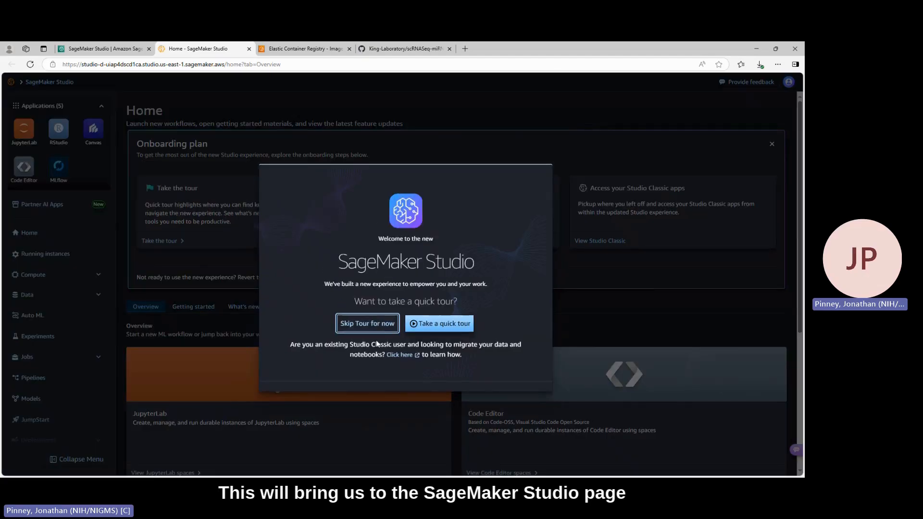
pyautogui.click(371, 326)
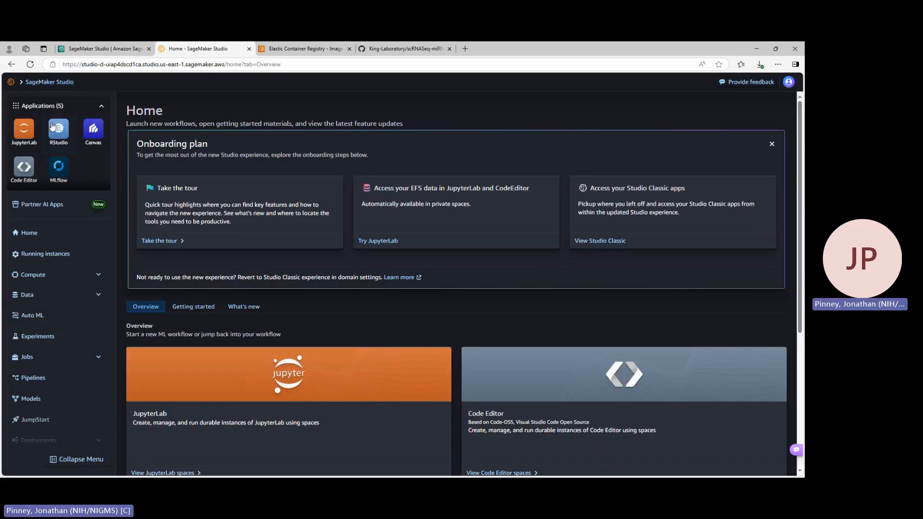
# Create a private JupyterLab space named jp-demo-test-1
pyautogui.click(24, 134)
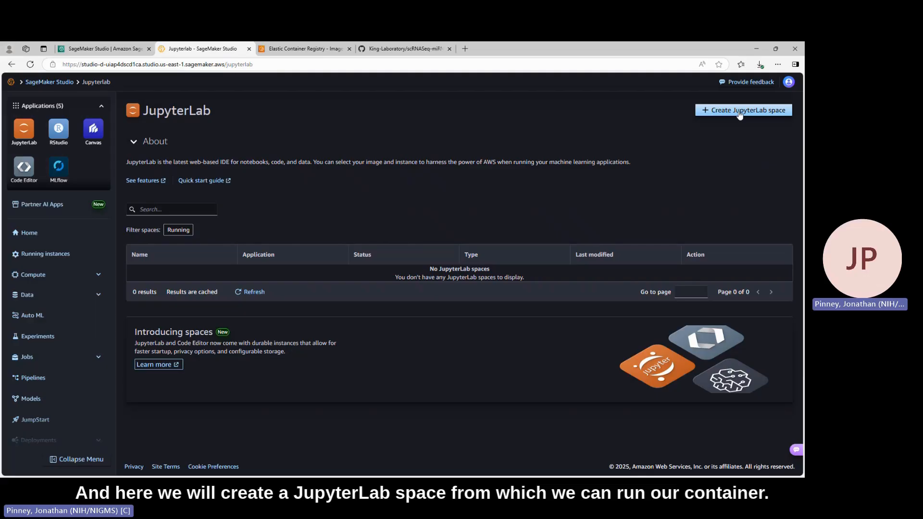
pyautogui.click(741, 114)
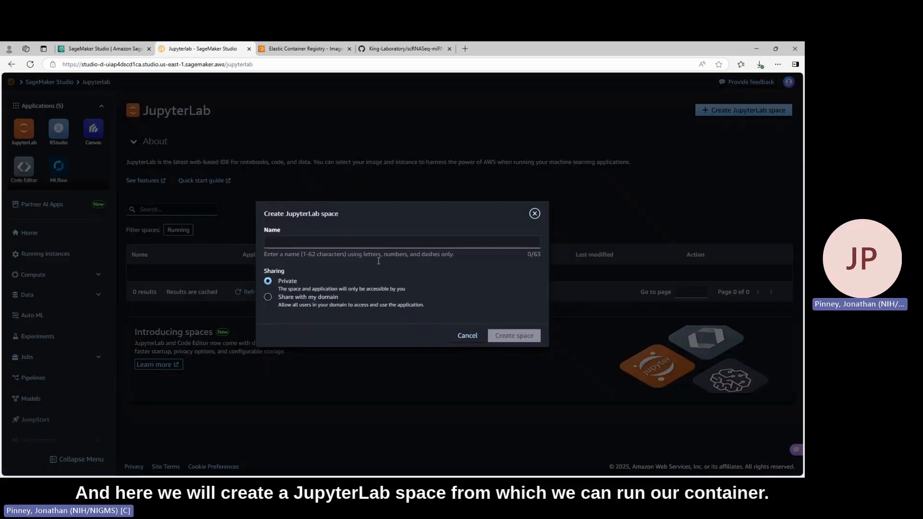
pyautogui.click(287, 242)
pyautogui.write('jp')
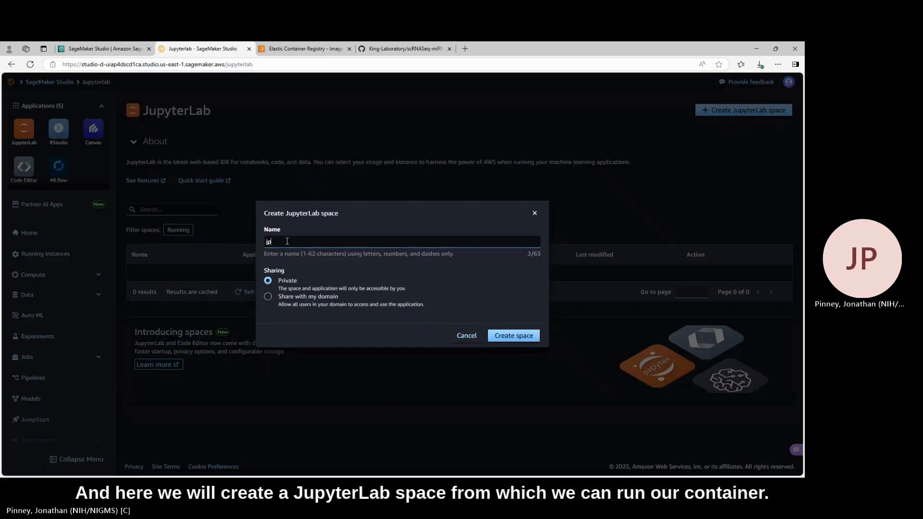
pyautogui.write('-demo-test-1')
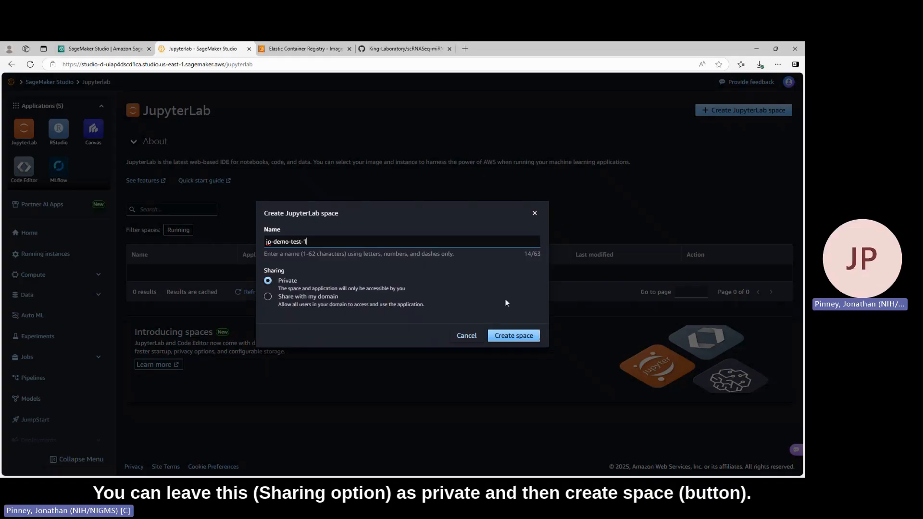
pyautogui.click(513, 336)
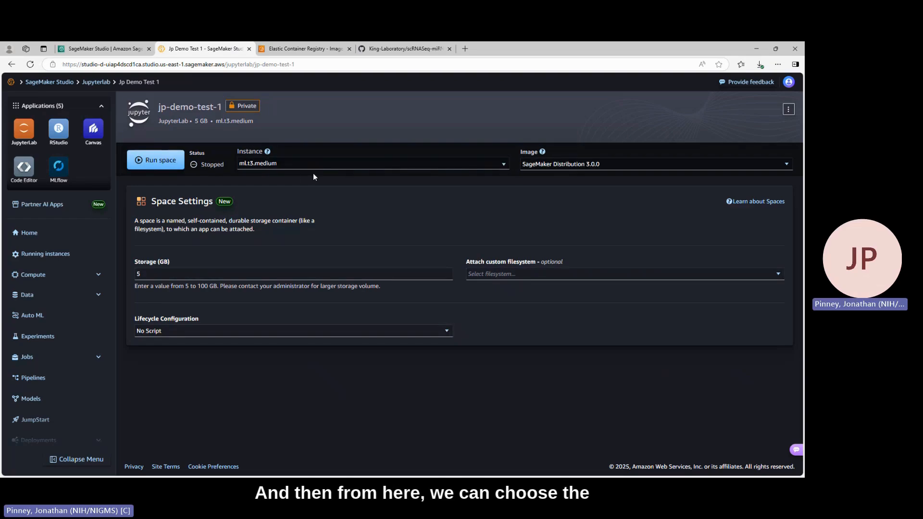
# Keep the space's instance at ml.t3.medium and set its image to the custom image maincontainerv4 v1
pyautogui.click(322, 163)
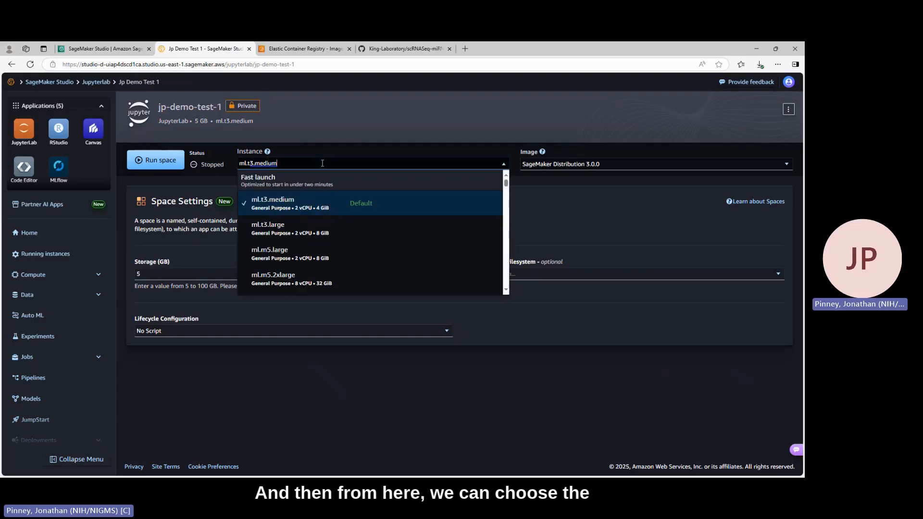
pyautogui.click(584, 216)
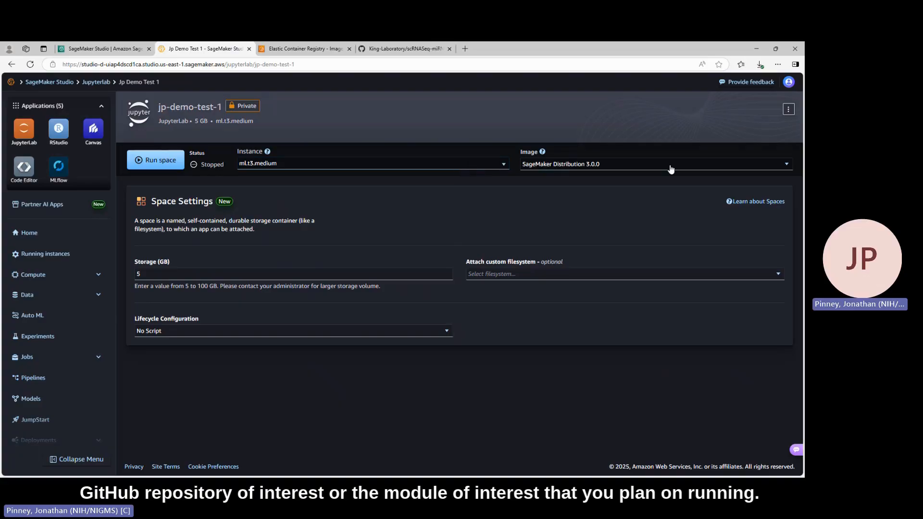
pyautogui.click(670, 168)
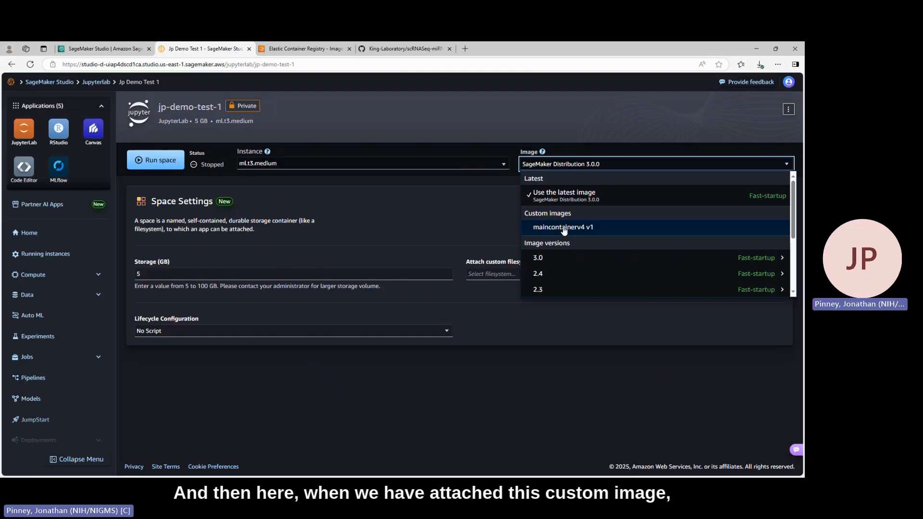
pyautogui.click(564, 229)
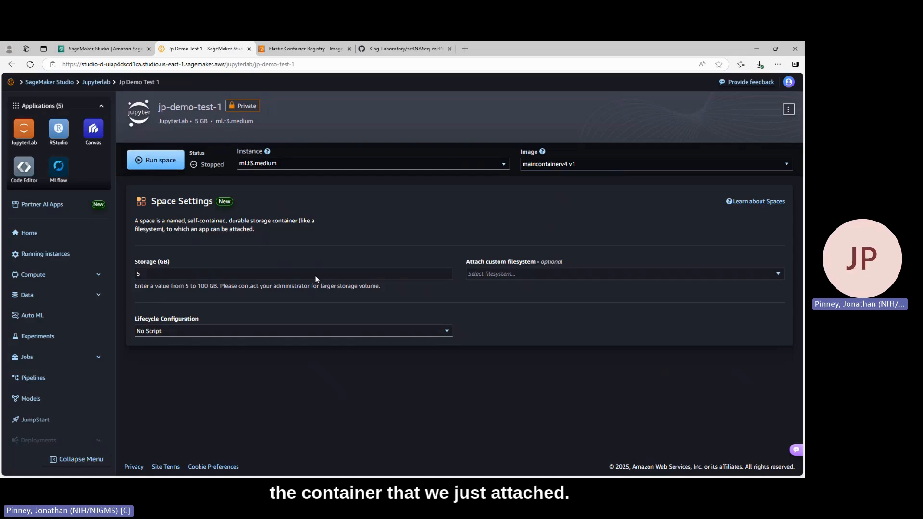
# Set the space's storage to 50 GB, leave the lifecycle configuration at No Script, and run the space
pyautogui.click(136, 275)
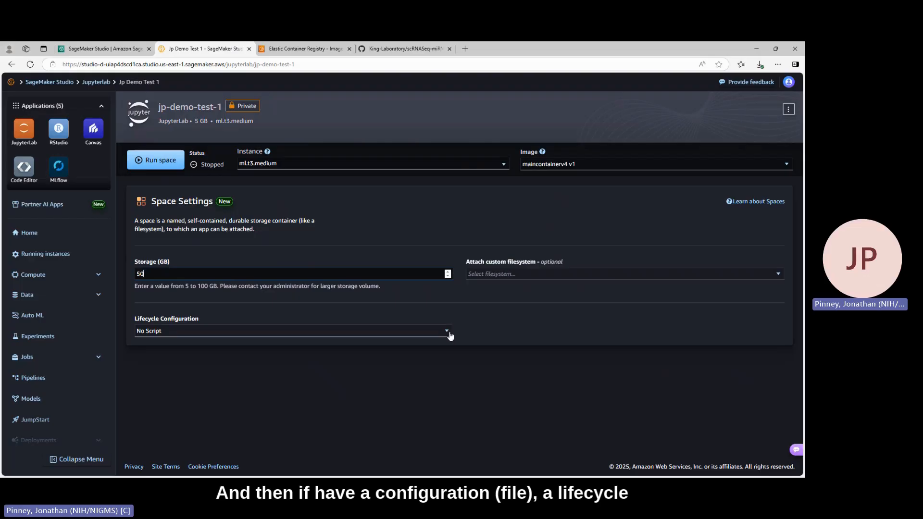
pyautogui.click(449, 335)
pyautogui.click(450, 335)
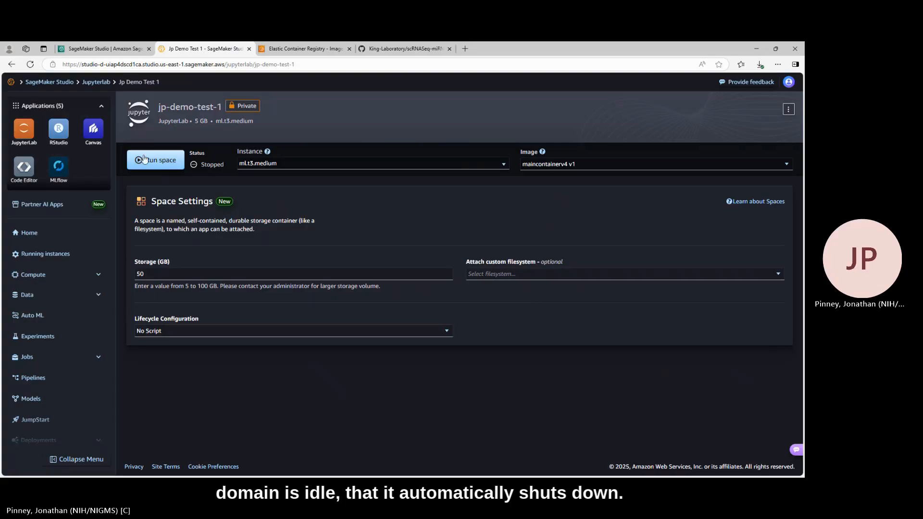
pyautogui.click(159, 164)
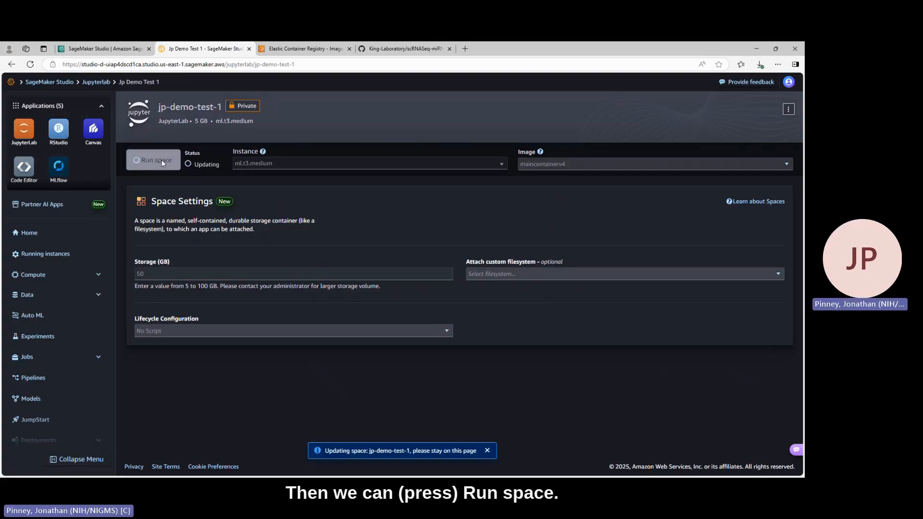